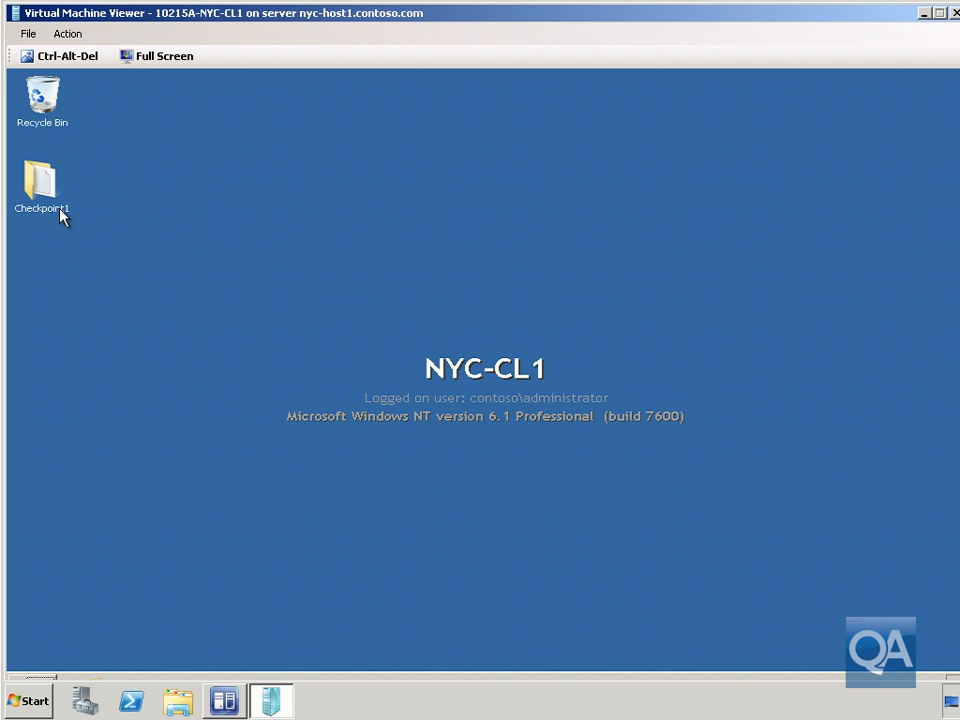
Create a new folder named BeforeCheckpoint2 on the NYC-CL1 virtual machine's desktop
click(233, 690)
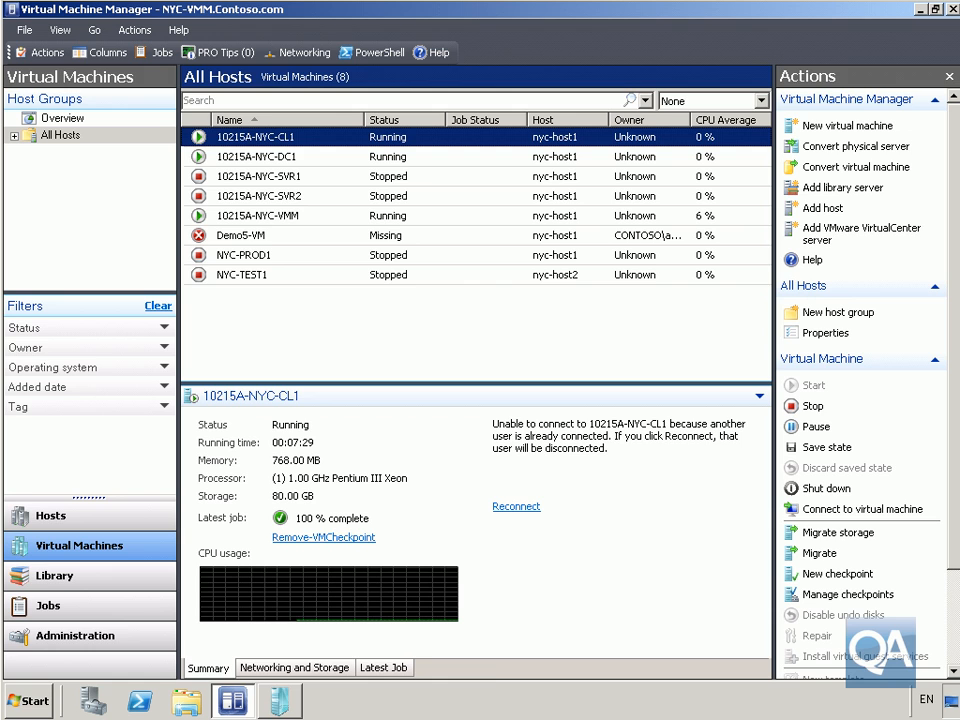
click(279, 700)
right_click(226, 348)
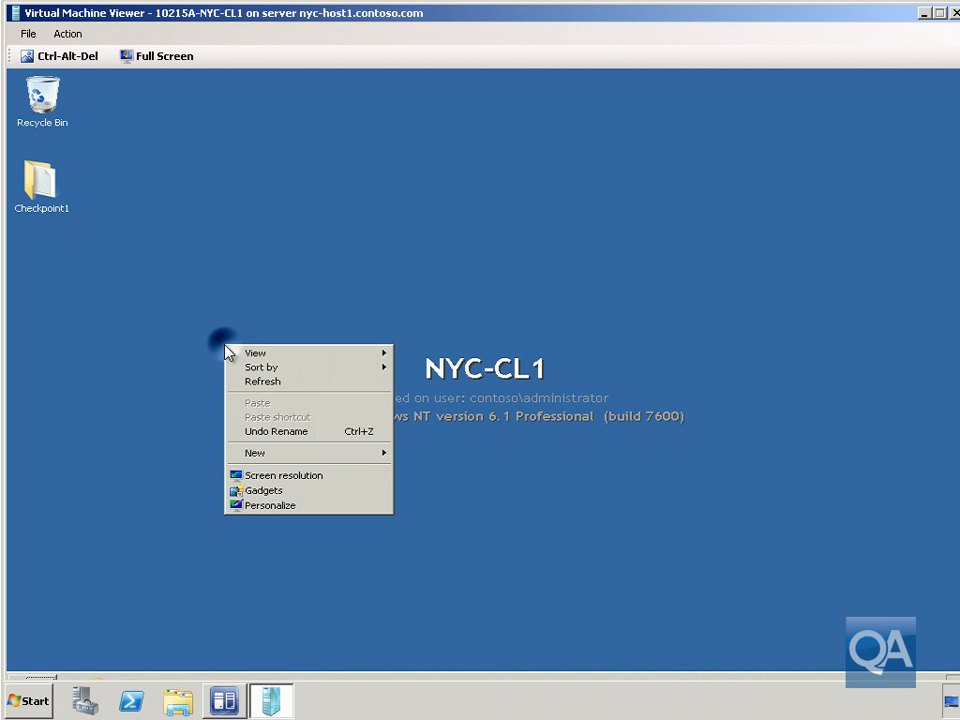
click(297, 455)
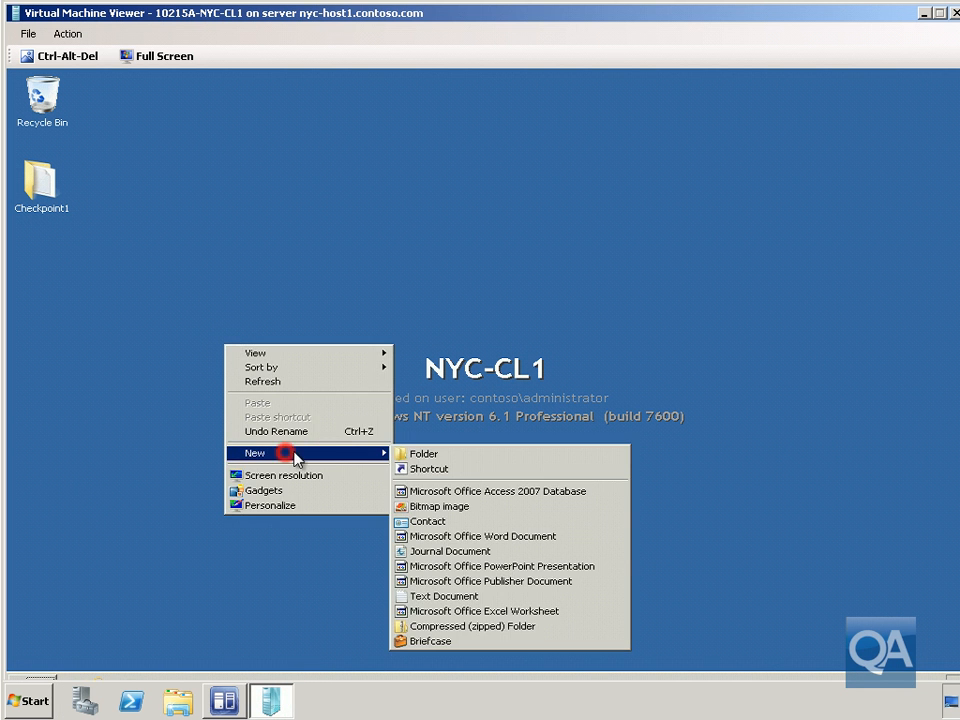
click(421, 456)
text(BeforeCheckpoint2)
key(Return)
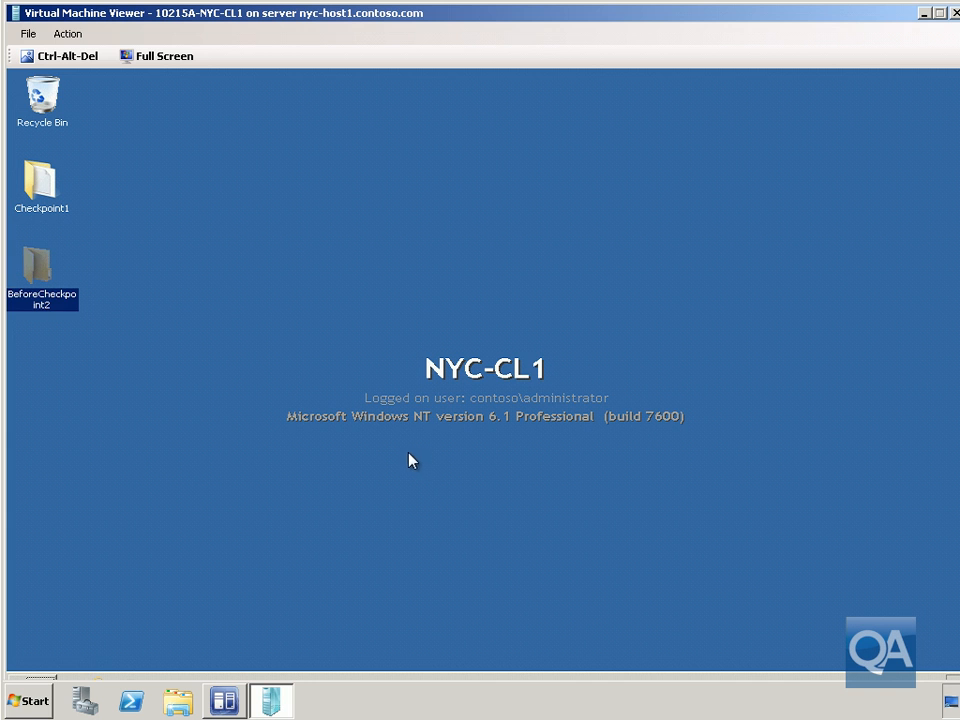
Create a new checkpoint named Checkpoint2 for virtual machine 10215A-NYC-CL1
click(925, 13)
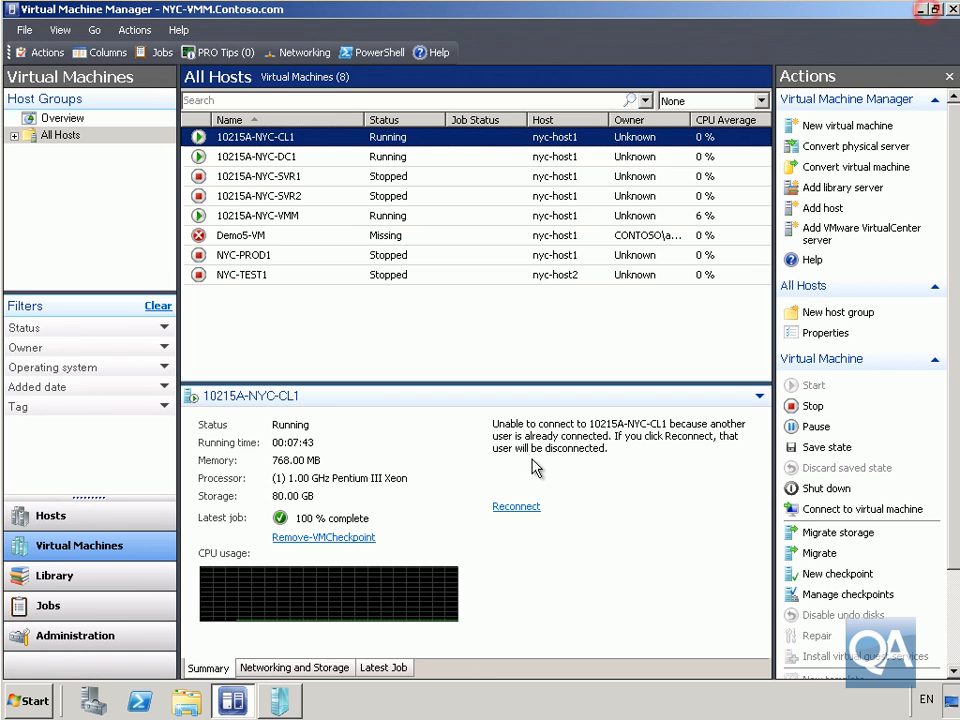
right_click(329, 138)
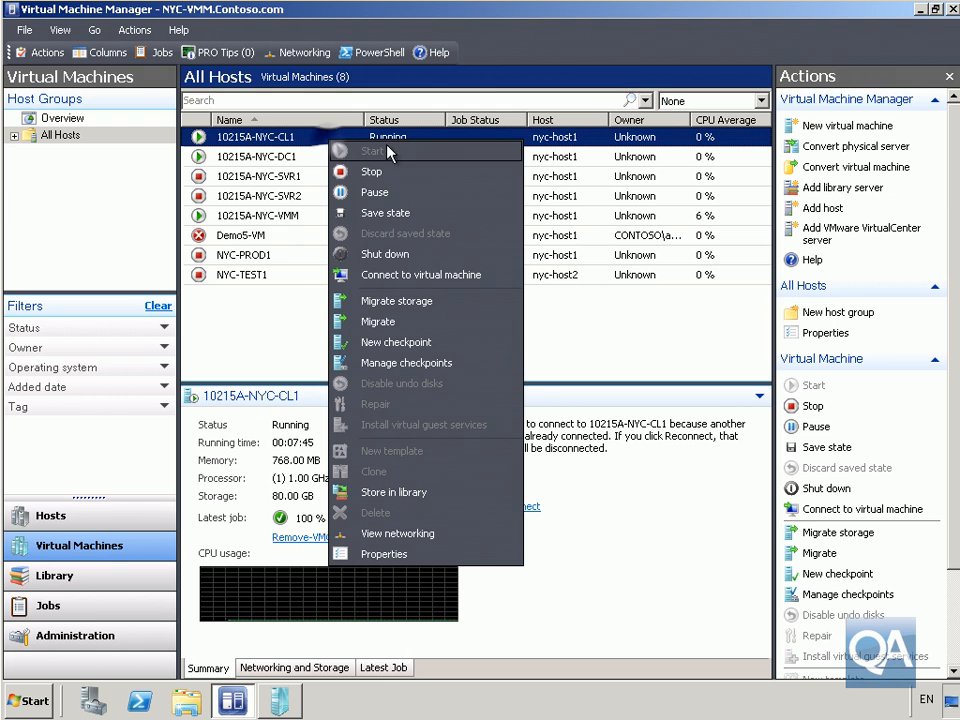
click(366, 342)
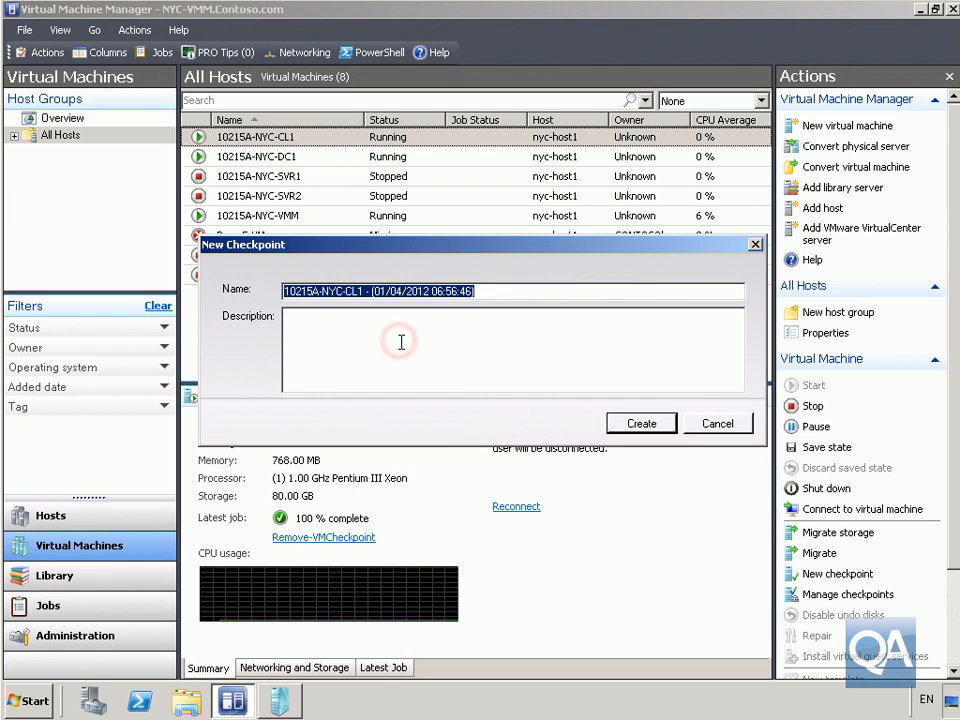
text(Check)
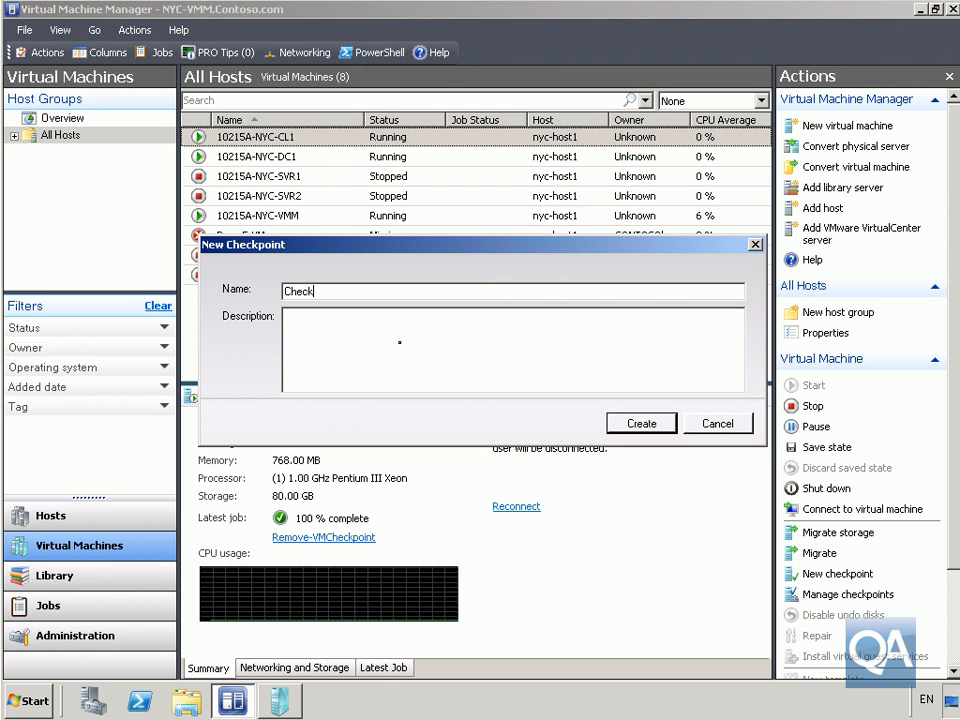
text(point2)
click(664, 424)
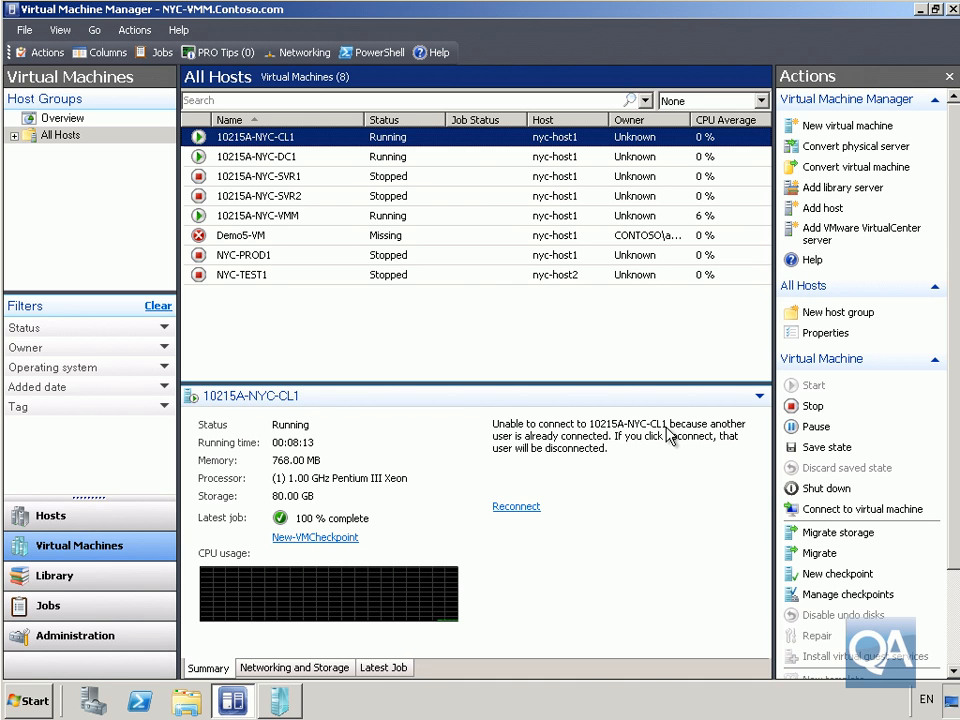
Create a new folder named BeforeCheckpoint3 on the NYC-CL1 desktop
click(276, 700)
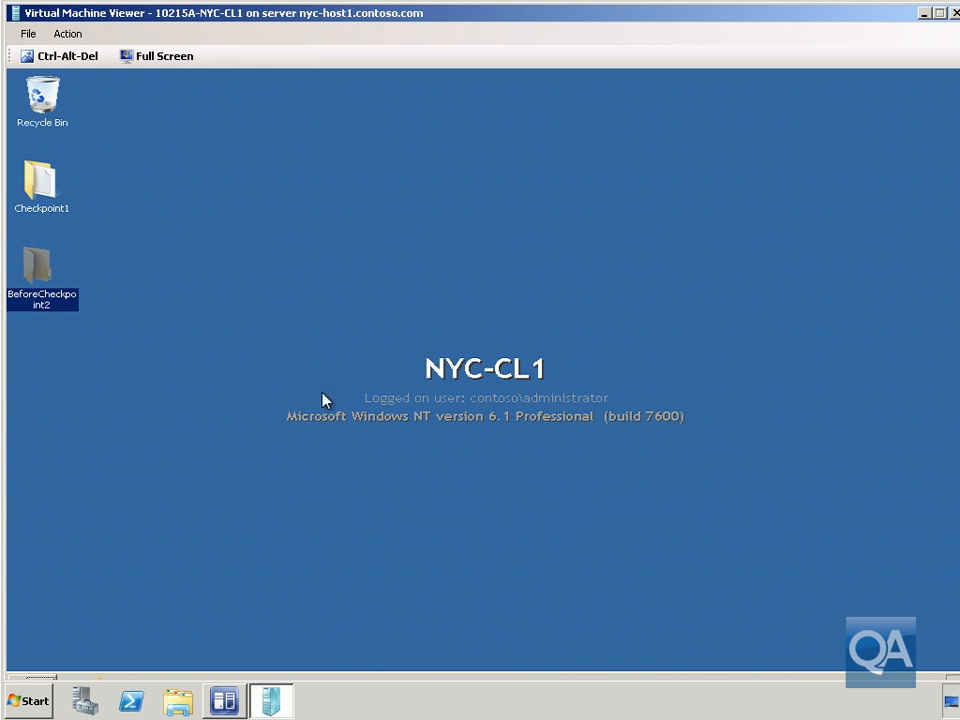
right_click(308, 349)
click(371, 456)
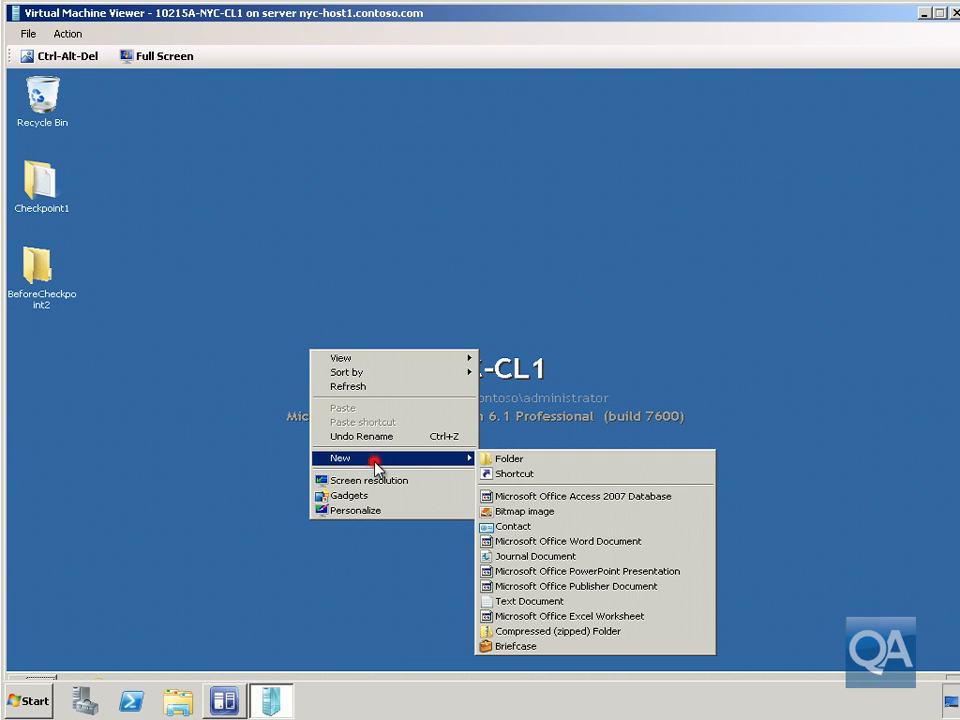
click(514, 460)
text(B)
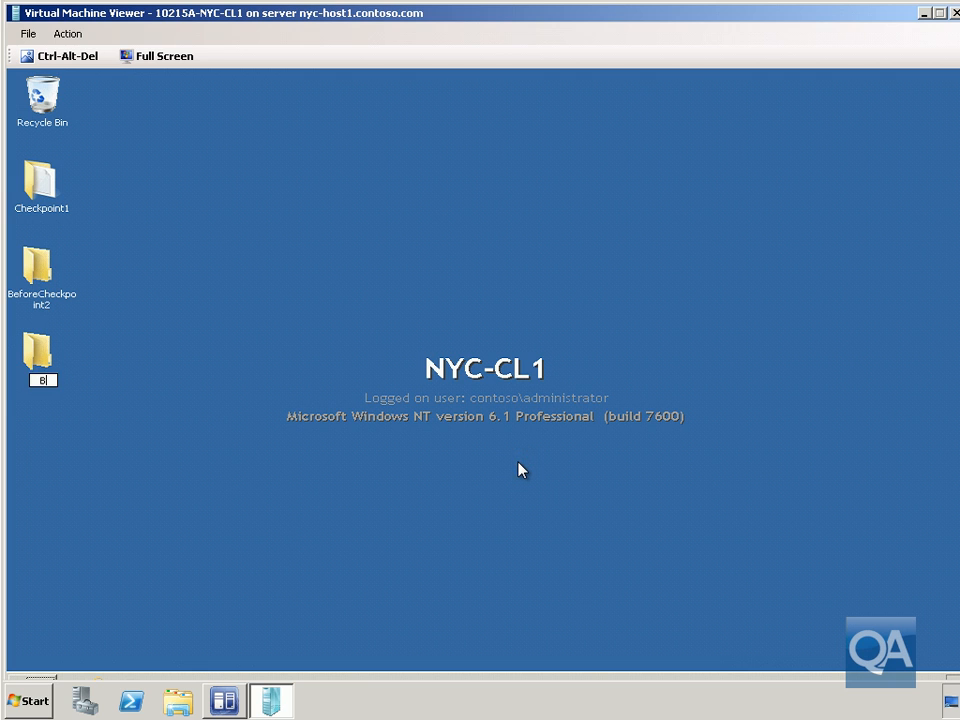
text(eforeCheckpoint3)
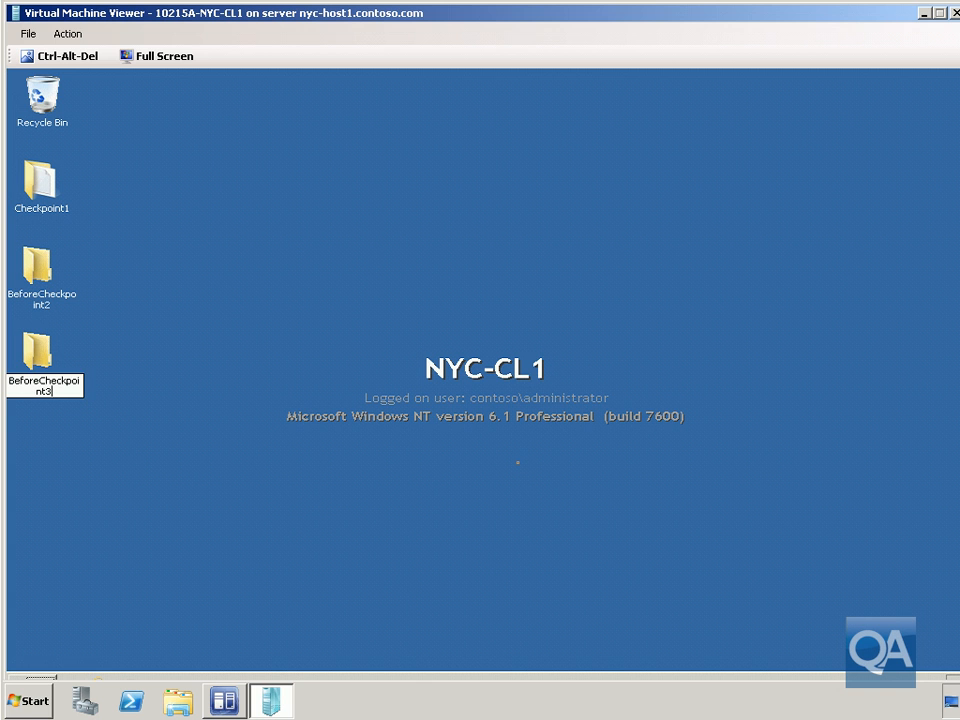
key(Return)
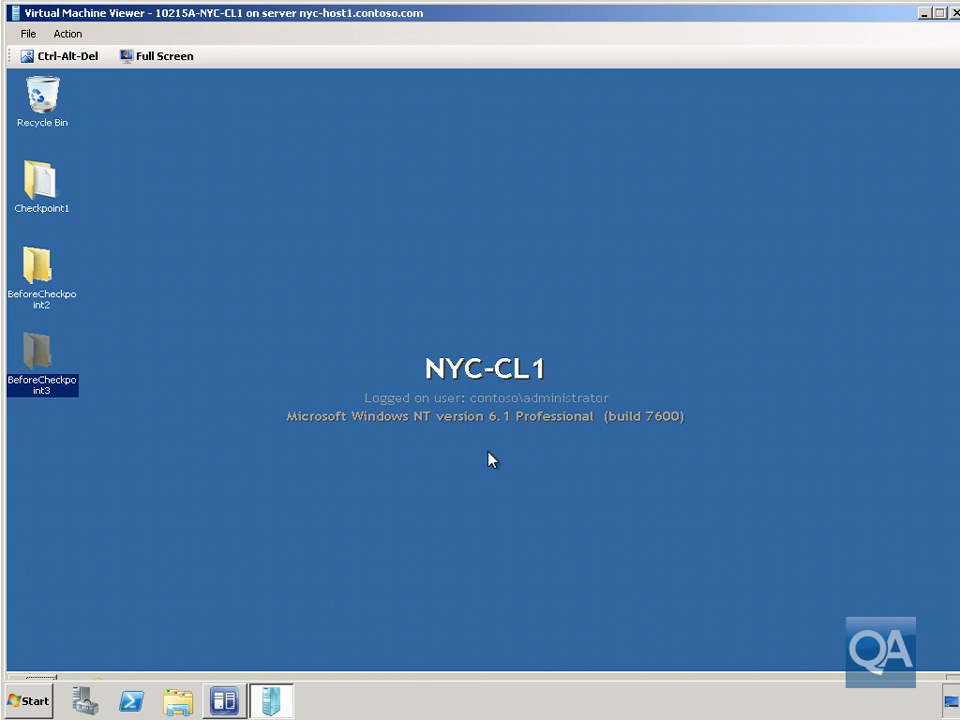
Create a new checkpoint named Checkpoint3 for virtual machine 10215A-NYC-CL1
click(224, 701)
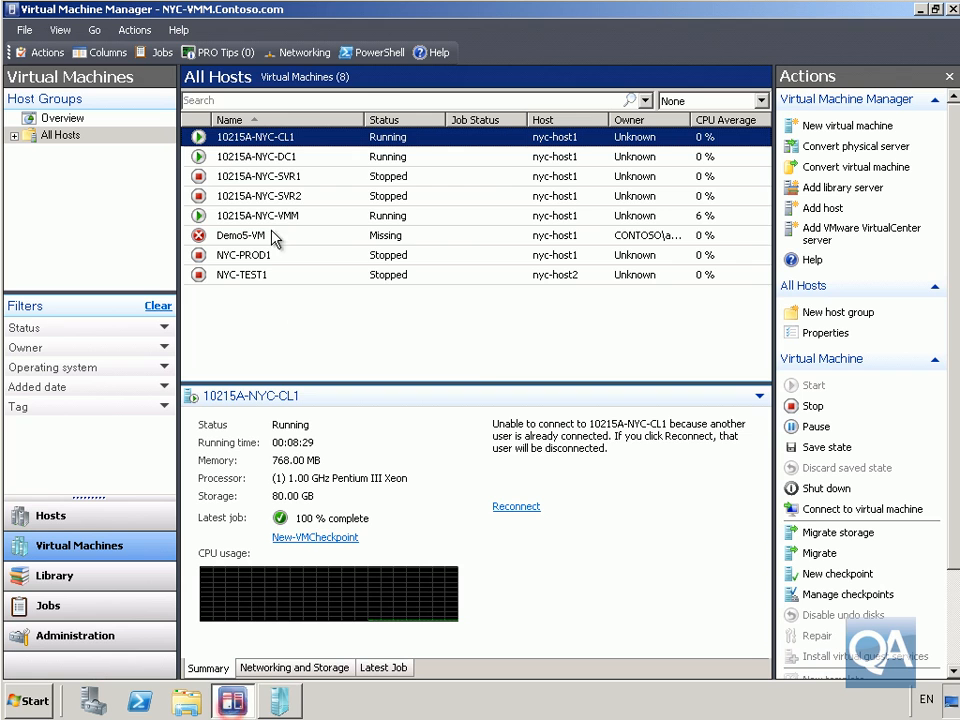
right_click(285, 142)
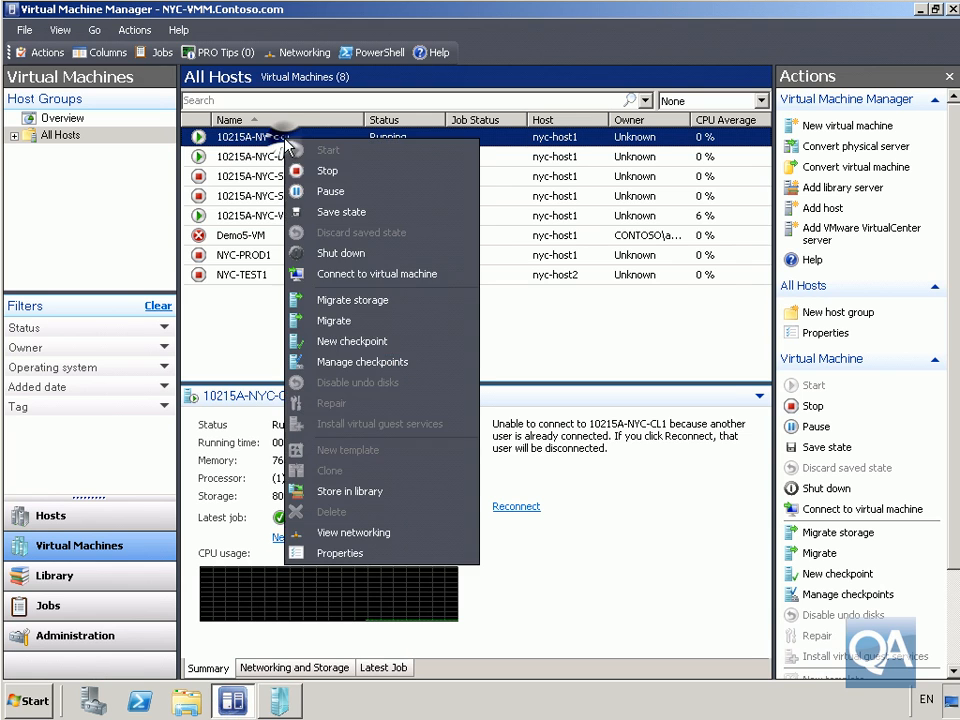
click(370, 344)
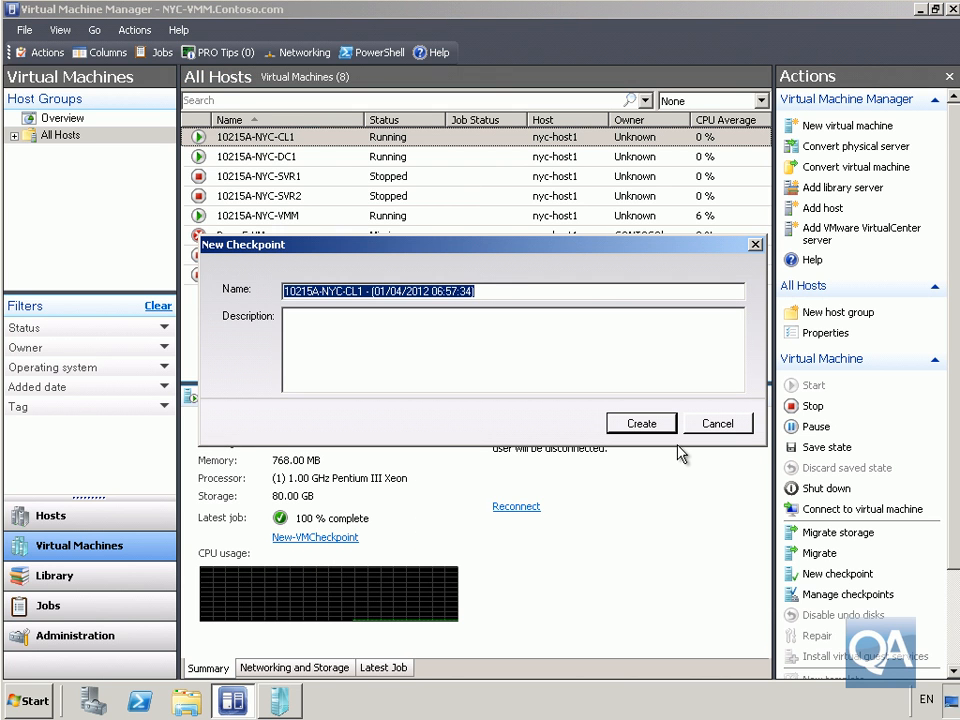
text(Check)
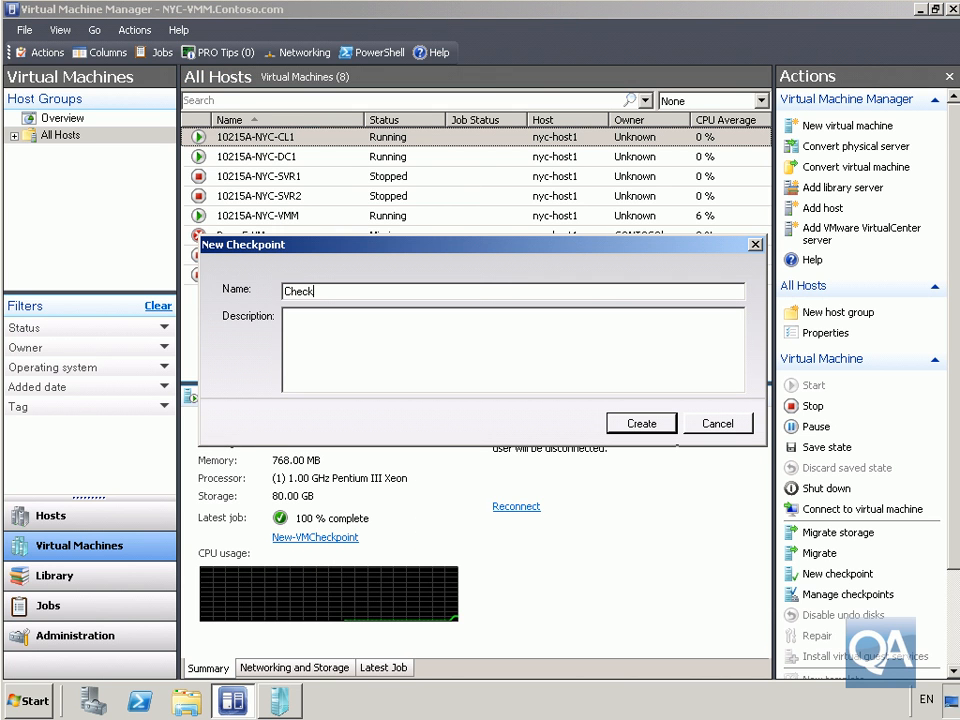
text(point3)
click(640, 425)
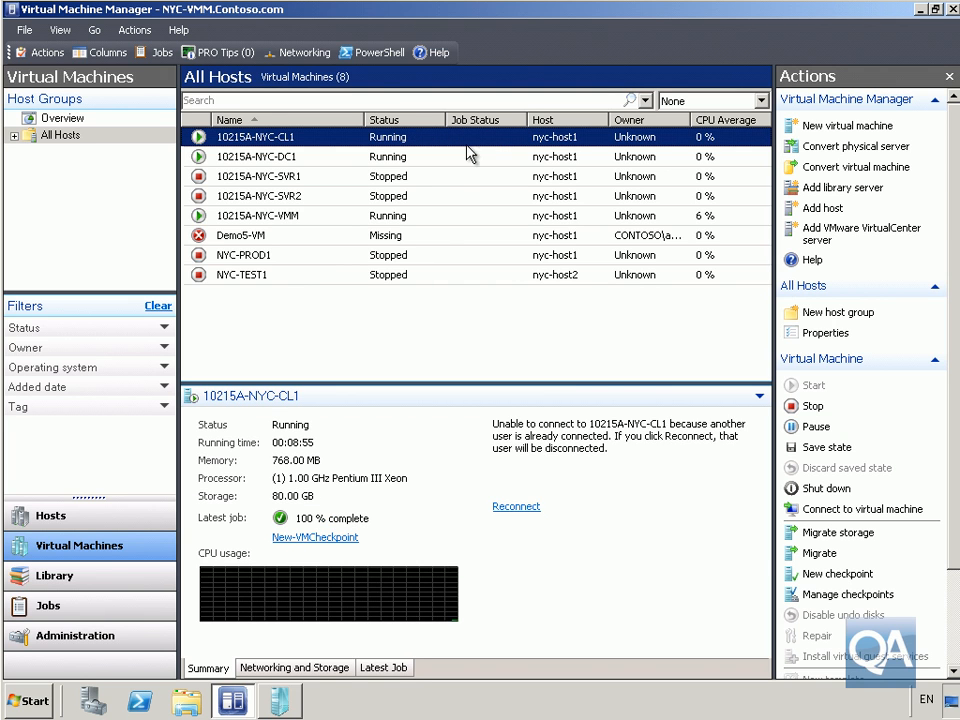
Open checkpoint management for virtual machine 10215A-NYC-CL1
right_click(336, 147)
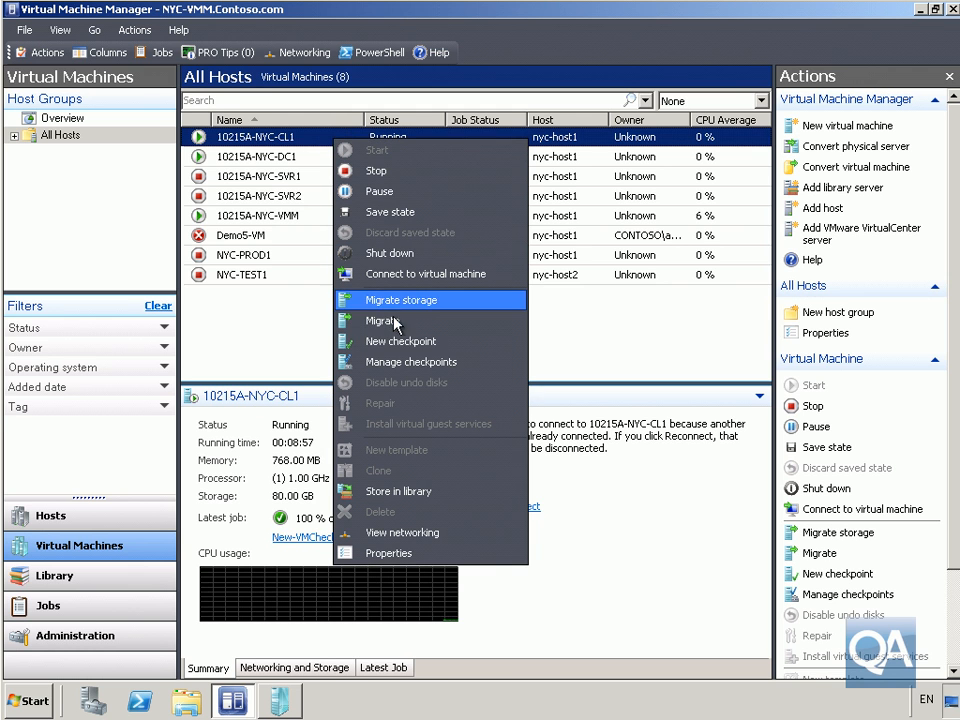
click(395, 362)
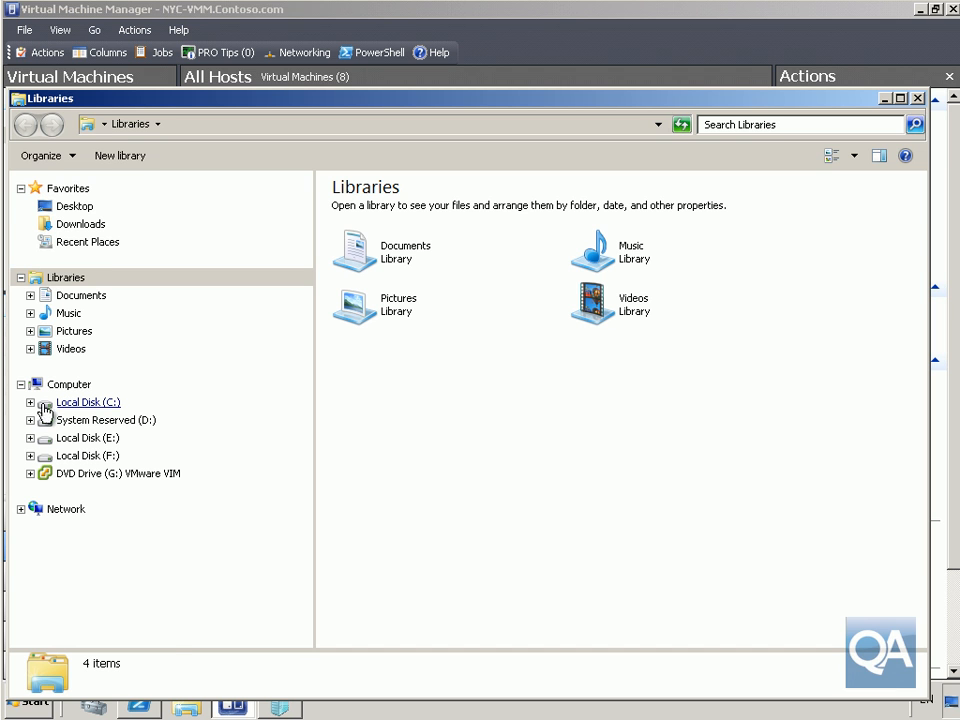
Browse to E:\Program Files\Microsoft Learning\10215\Drives\10215A-NYC-CL1\Virtual Hard Disks to examine the checkpoint disk files, and close the window
click(30, 437)
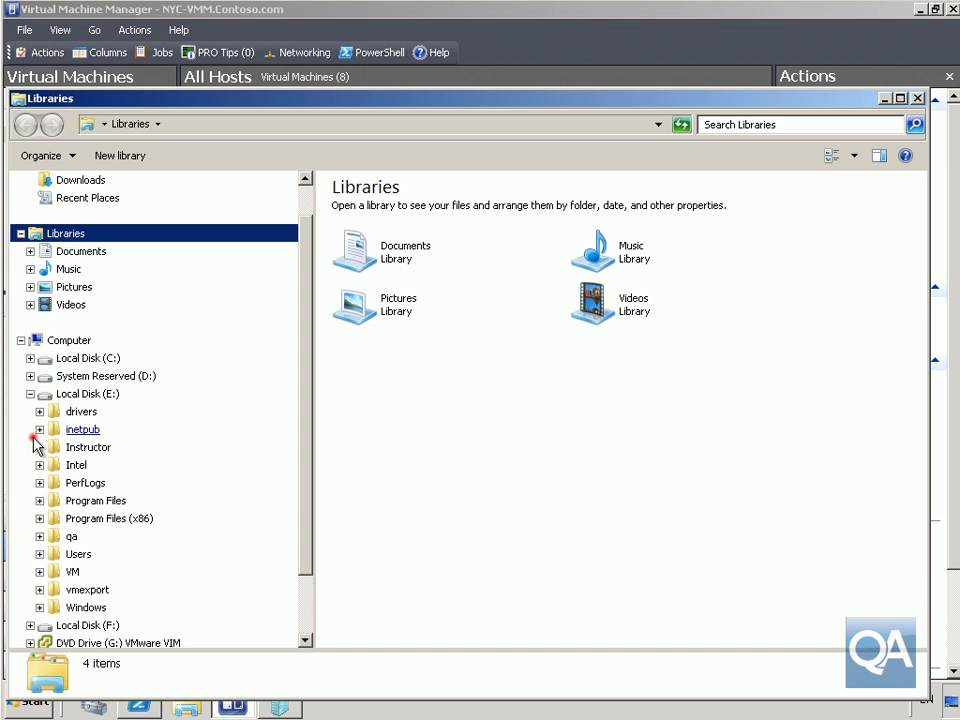
click(95, 503)
double_click(362, 292)
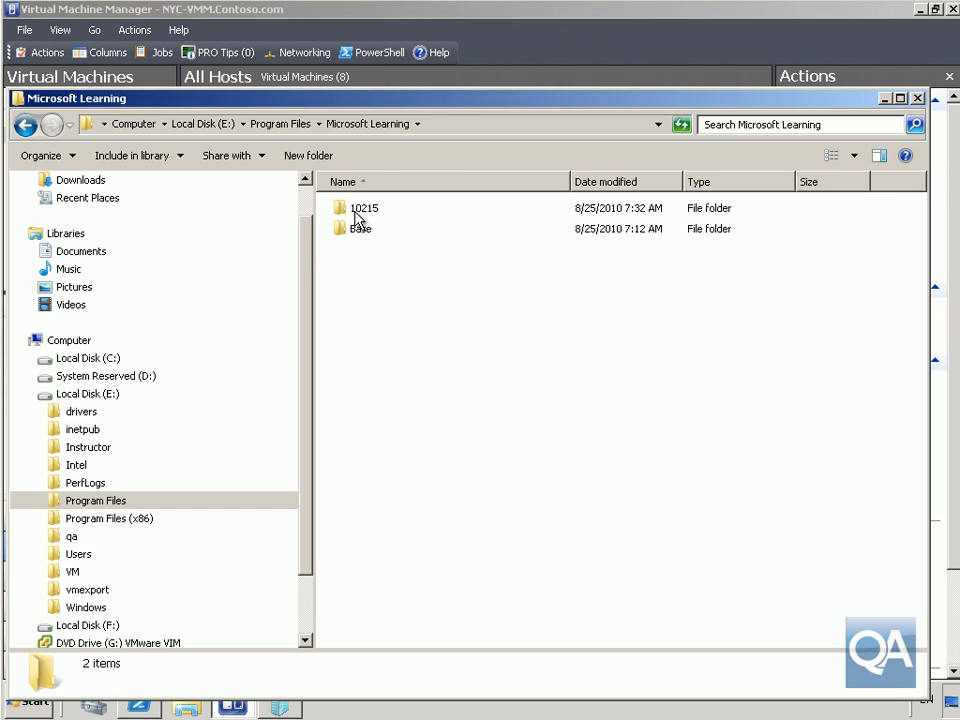
double_click(358, 210)
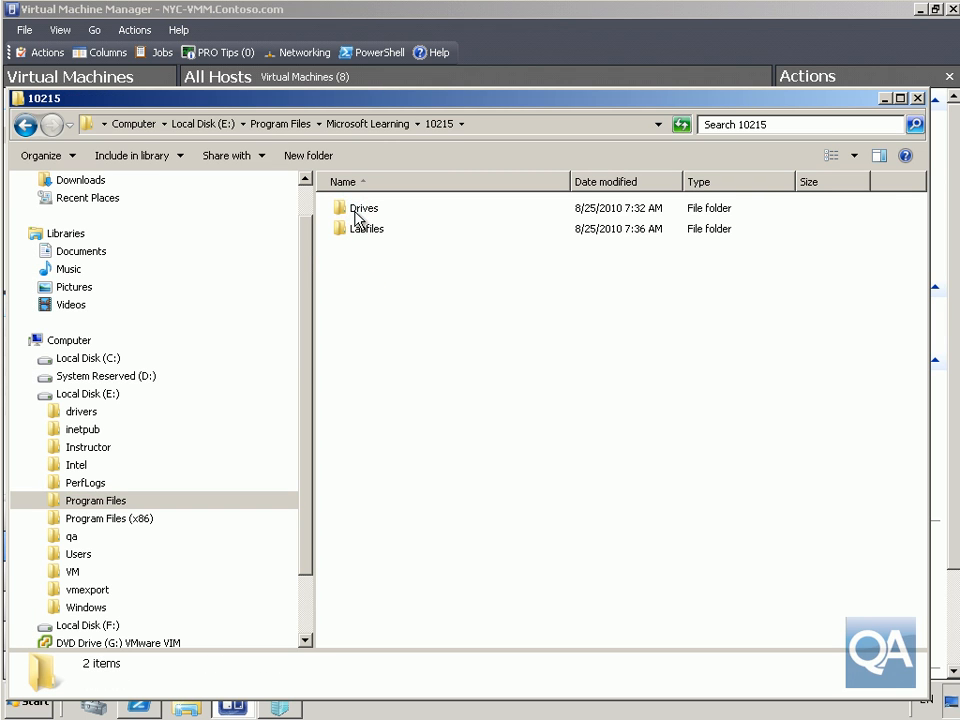
double_click(356, 214)
click(376, 210)
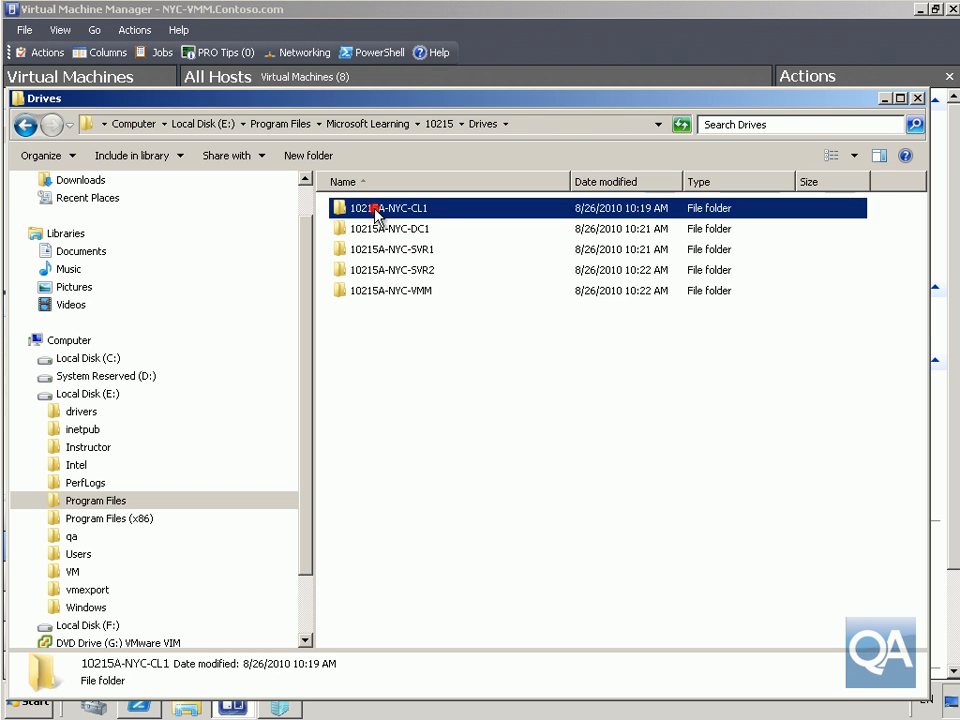
double_click(376, 212)
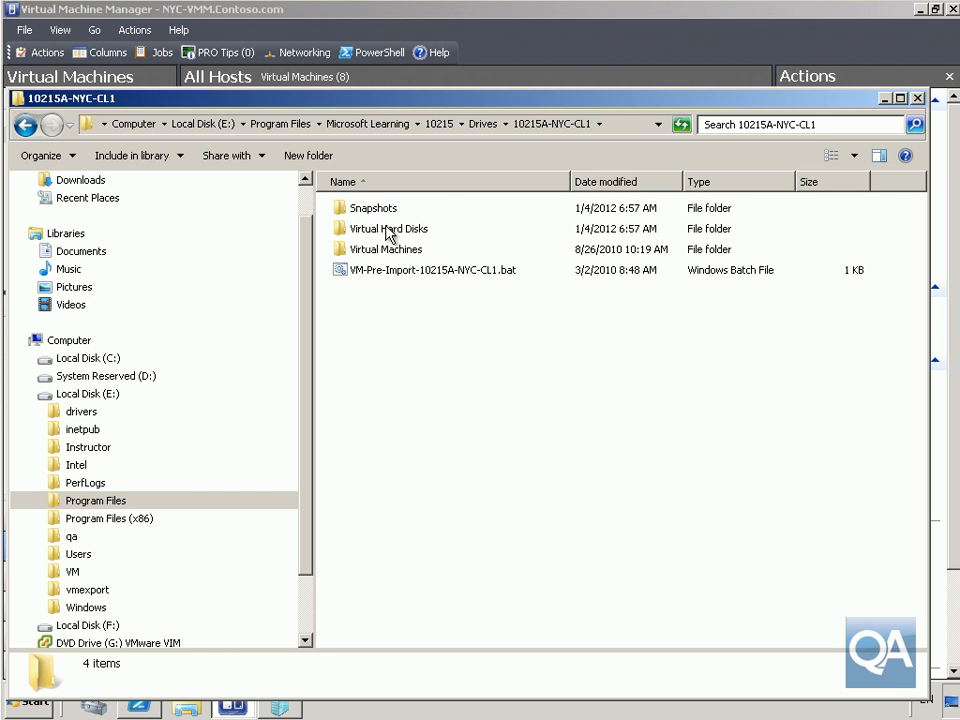
double_click(388, 232)
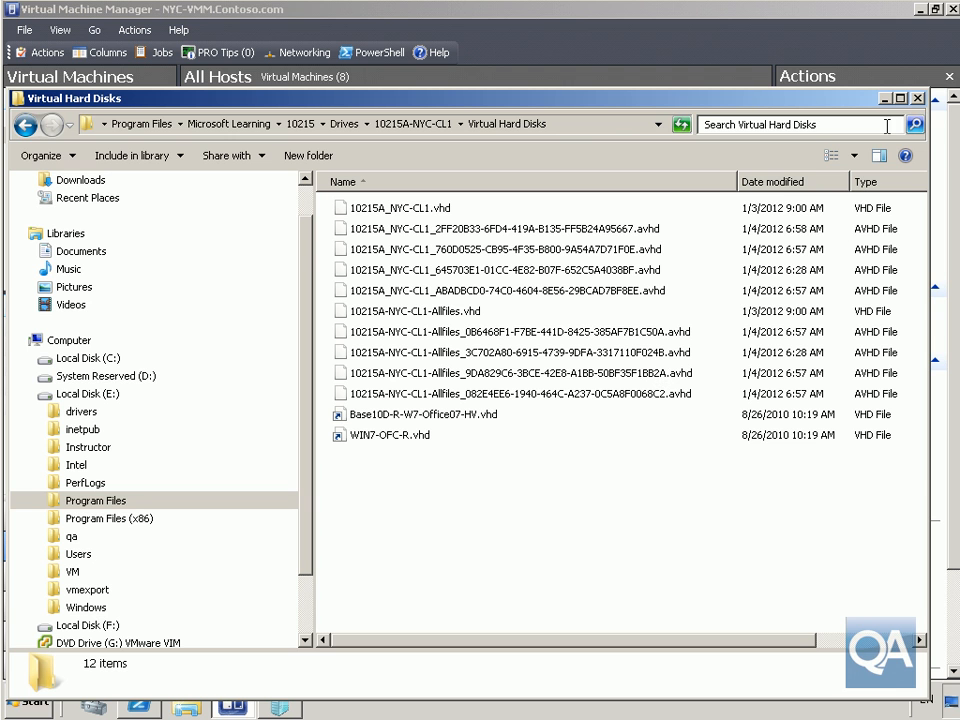
click(917, 99)
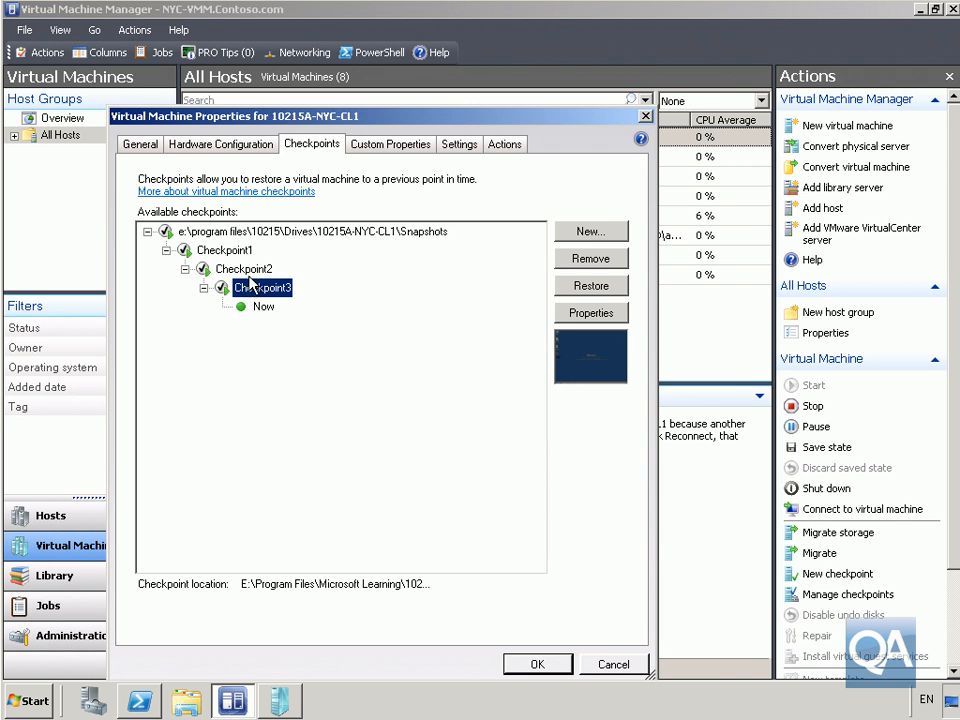
Review the folders on the NYC-CL1 desktop in the virtual machine viewer
click(280, 698)
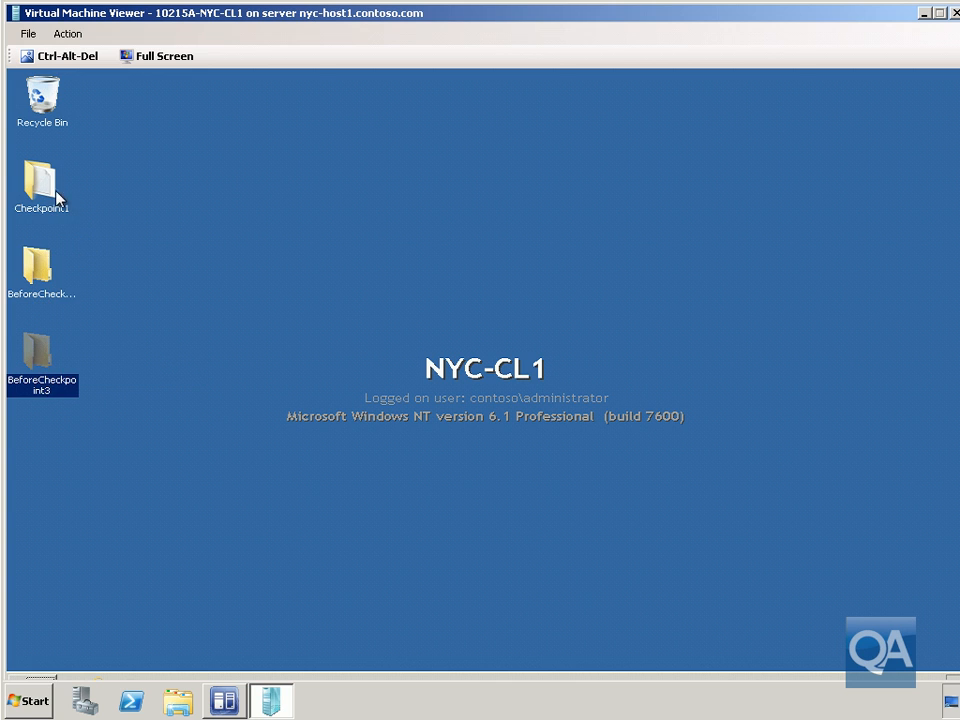
mouse_move(44, 187)
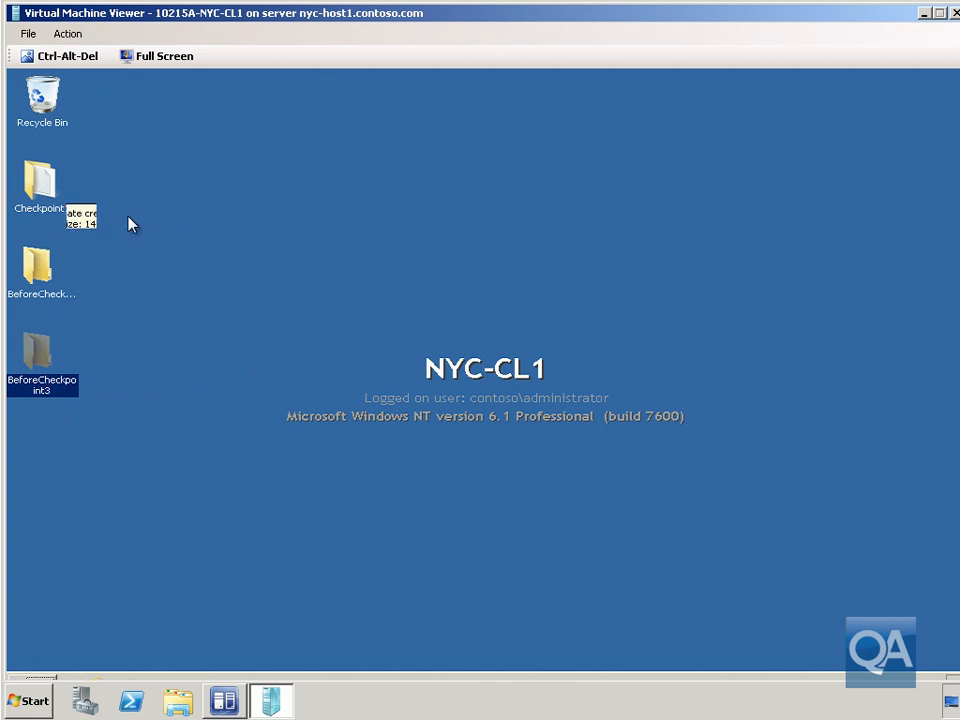
click(228, 702)
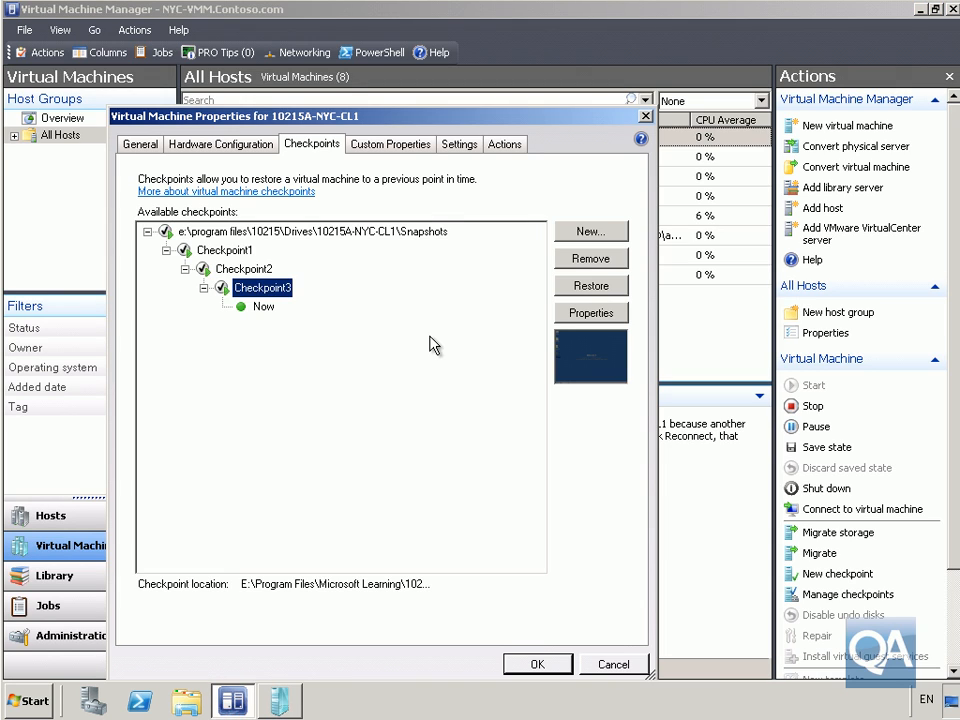
Restore 10215A-NYC-CL1 to the root Snapshots entry above Checkpoint1 and close the properties dialog with OK
click(315, 232)
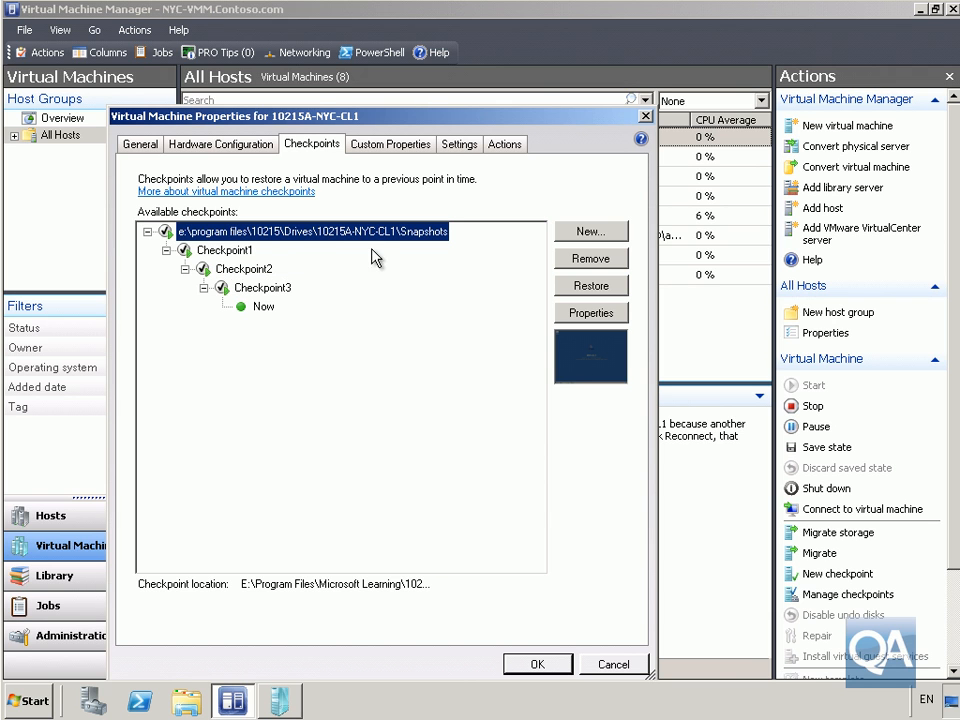
click(593, 287)
click(500, 446)
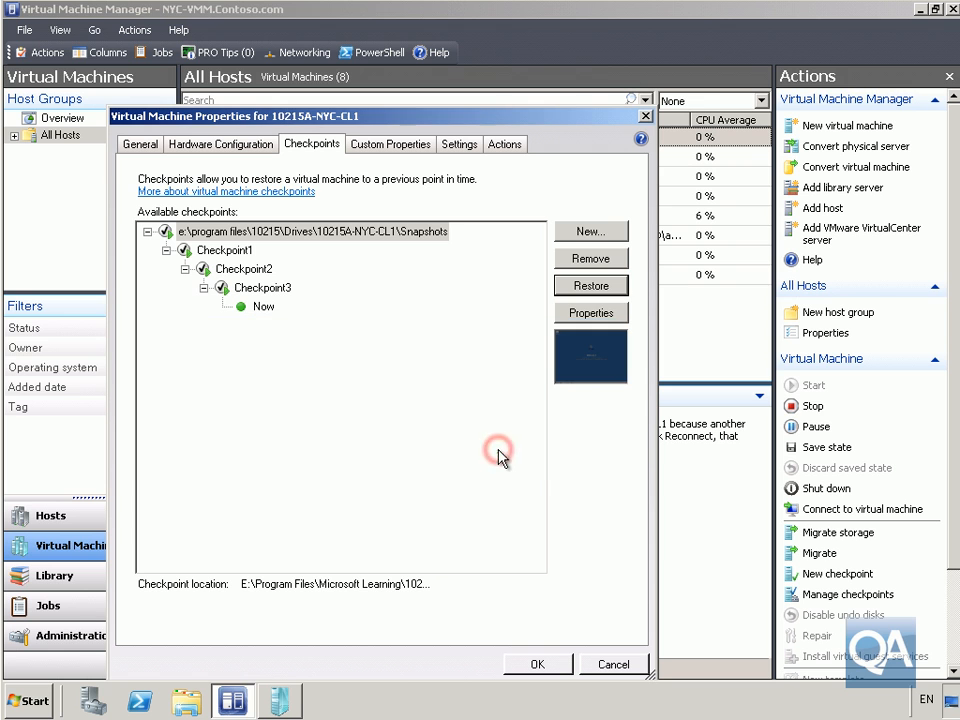
click(538, 663)
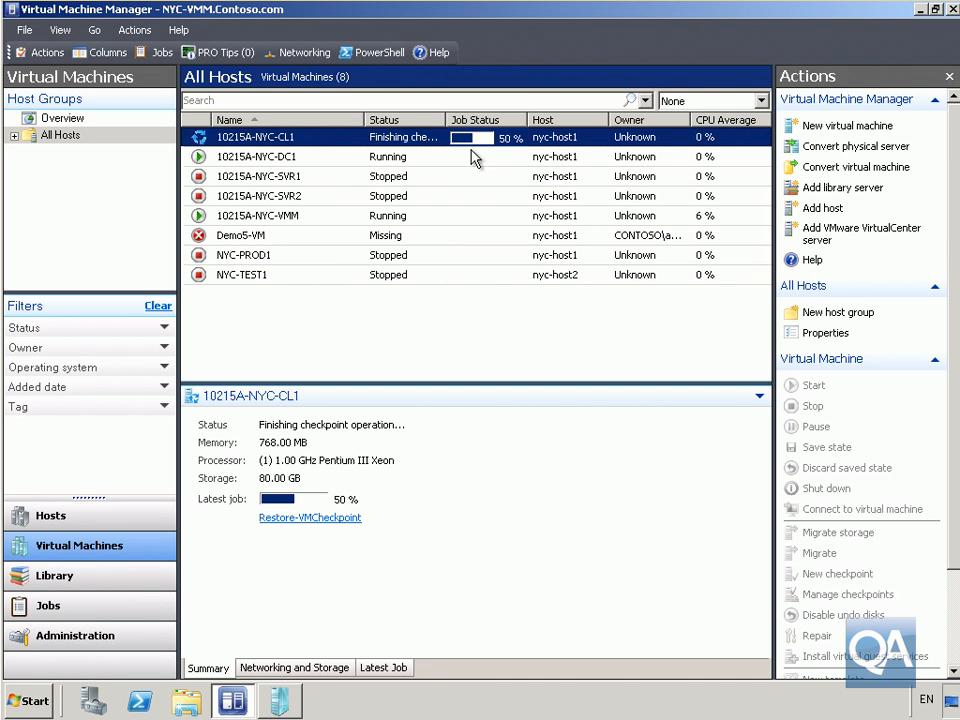
Close the virtual machine viewer window from the taskbar
right_click(252, 692)
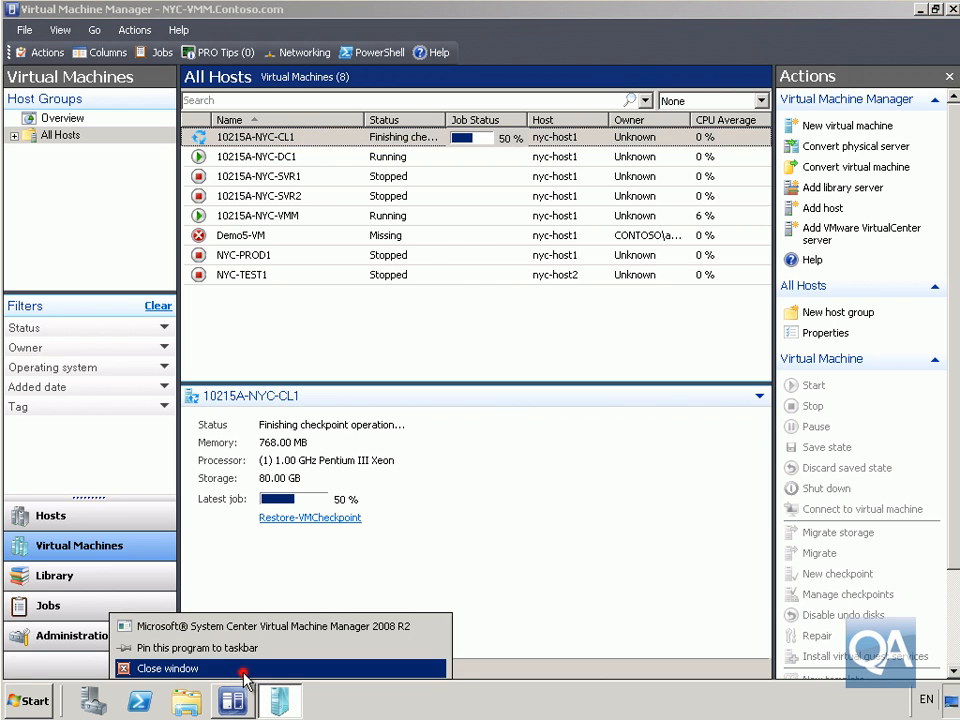
click(252, 668)
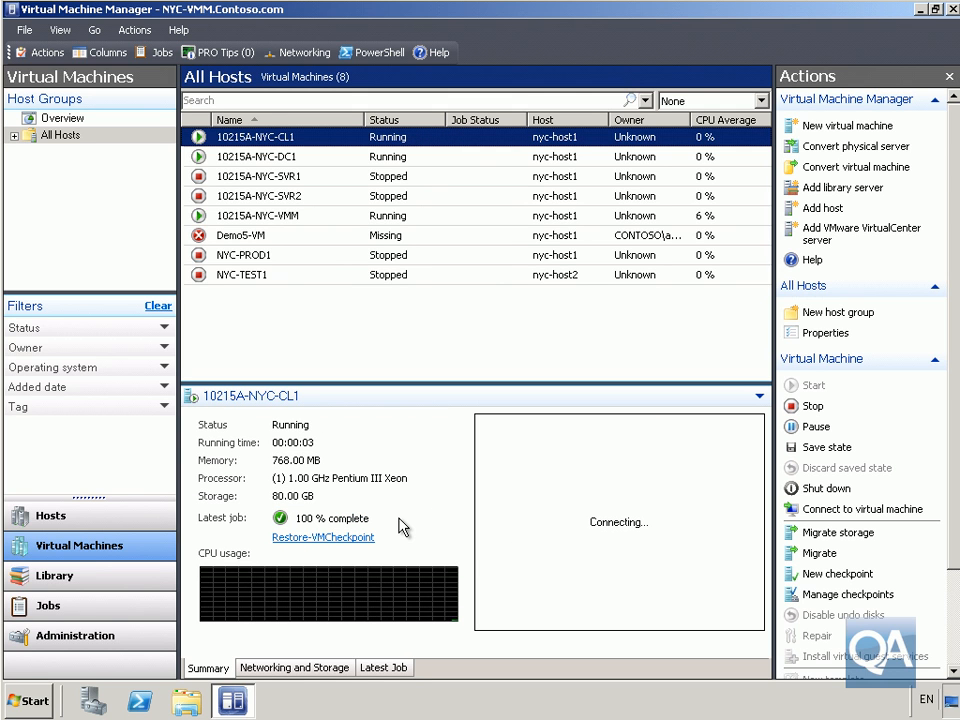
Connect to virtual machine 10215A-NYC-CL1 again
right_click(262, 142)
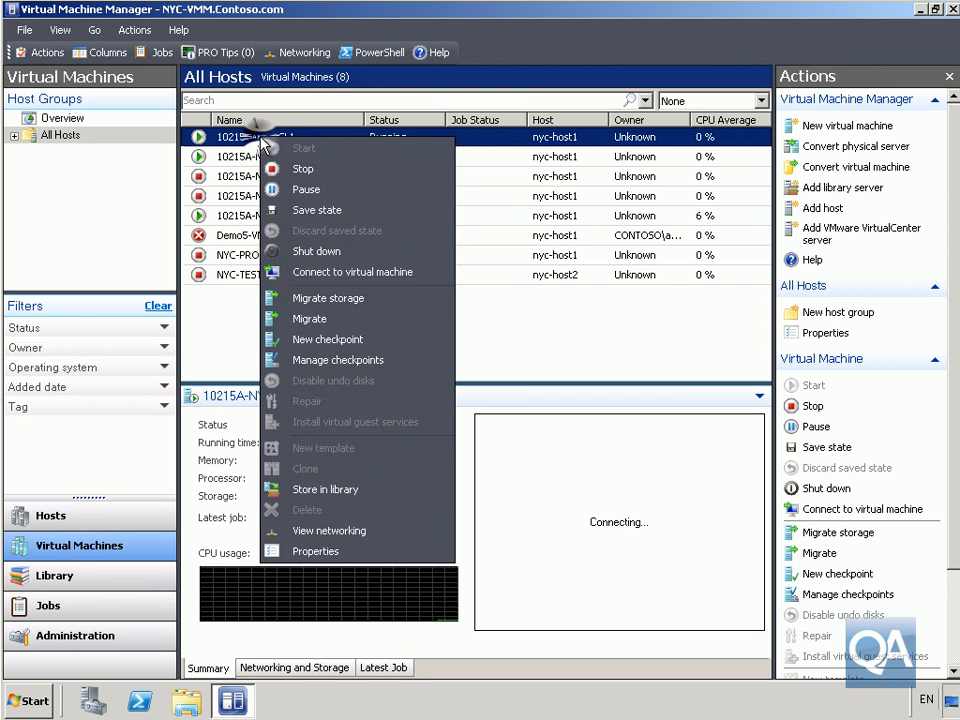
click(317, 271)
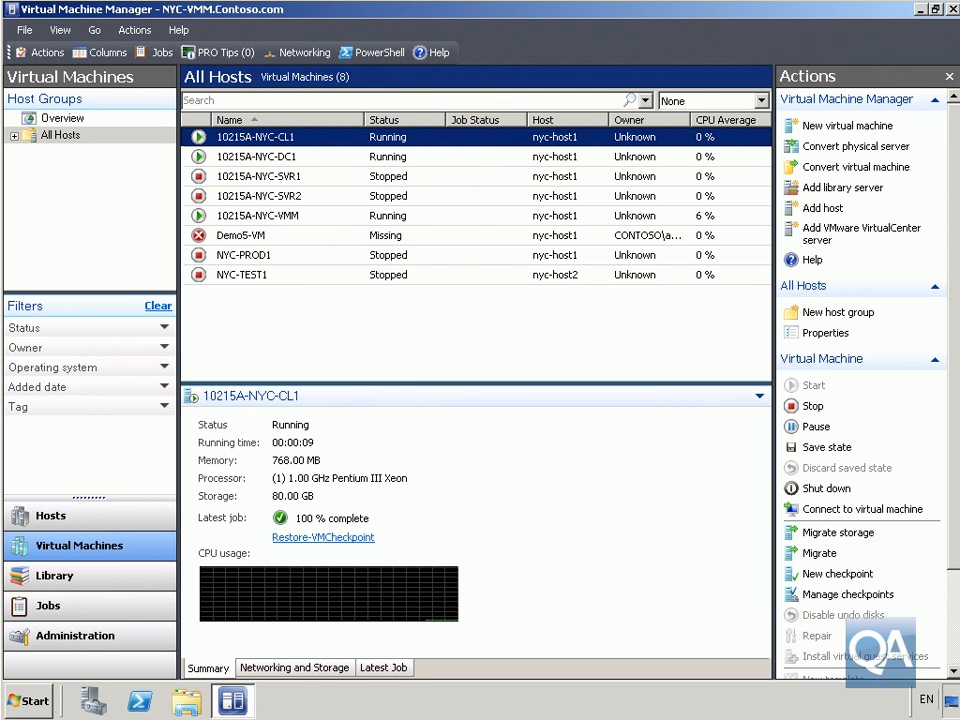